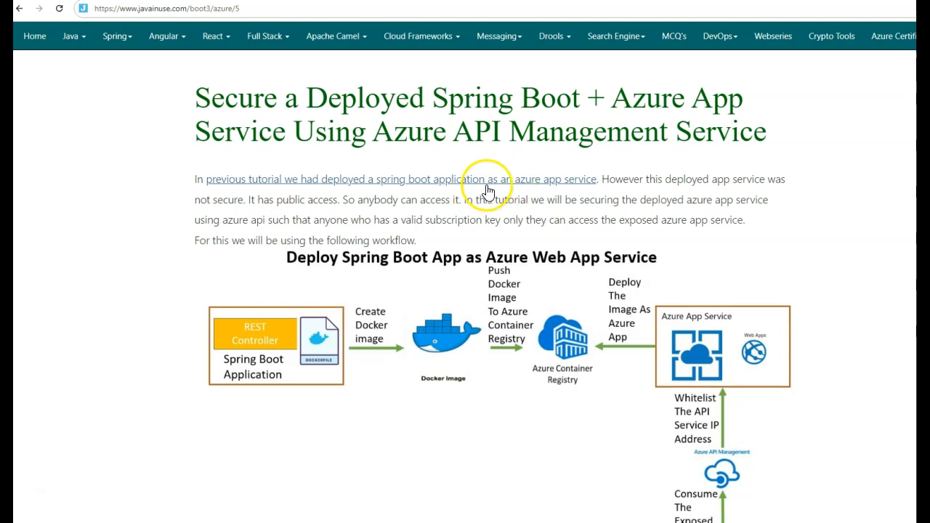
# Step: Open the linked previous tutorial on Azure App Service deployment in a new tab and review its workflow diagram and video section
pyautogui.rightClick(476, 182)
pyautogui.click(510, 195)
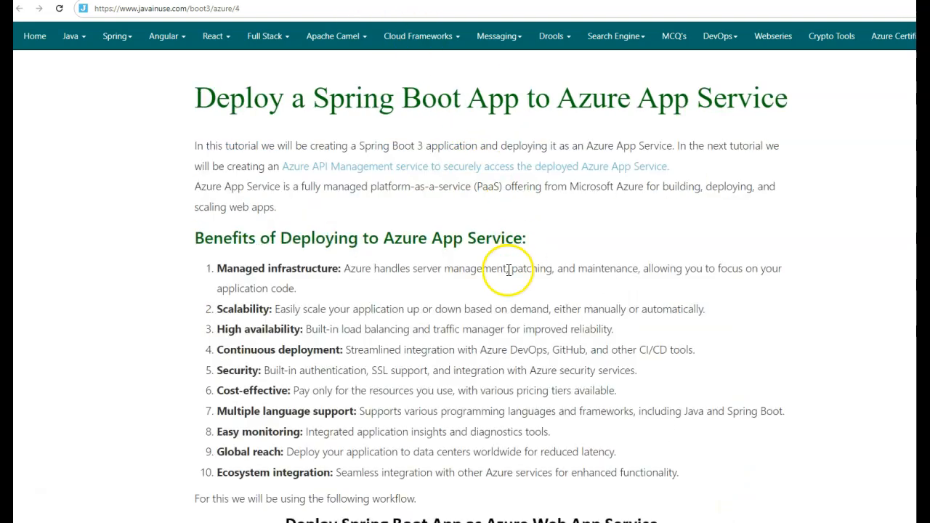
pyautogui.scroll(-5, 507, 240)
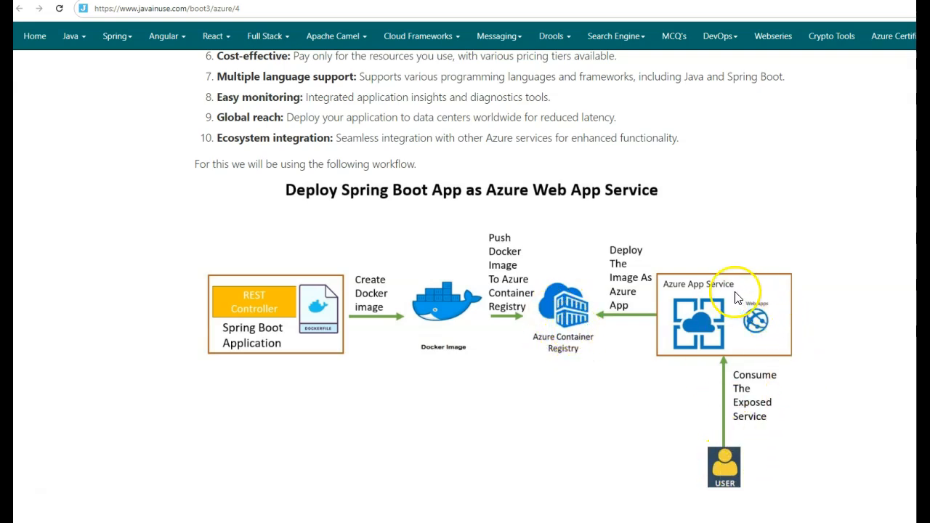
pyautogui.scroll(-5, 505, 452)
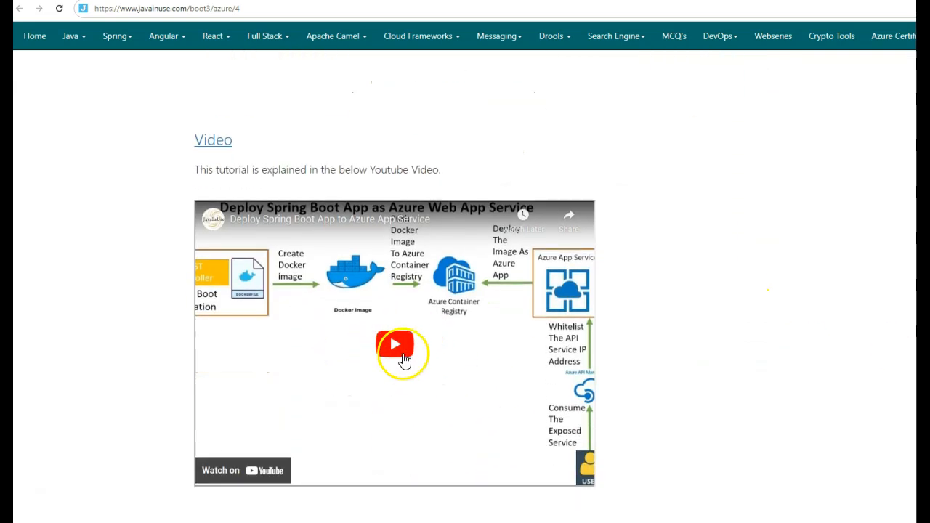
# Step: Switch to the Azure portal, open javainuseapp's default domain in a new tab and request its /test endpoint
pyautogui.click(585, 521)
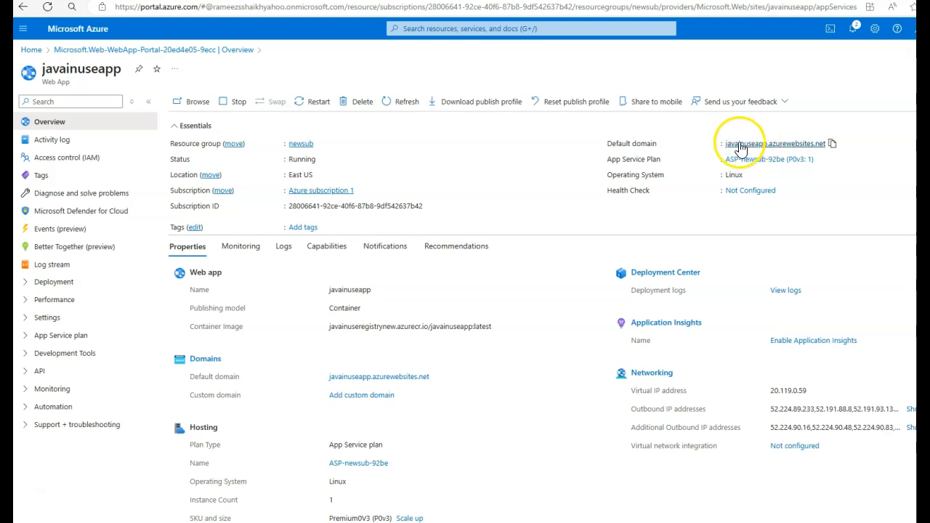
pyautogui.rightClick(784, 144)
pyautogui.click(813, 158)
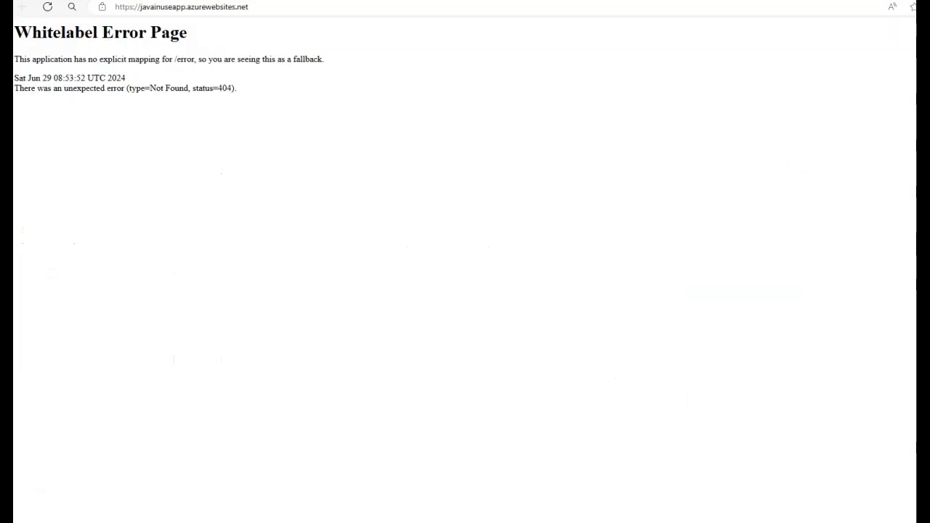
pyautogui.click(263, 9)
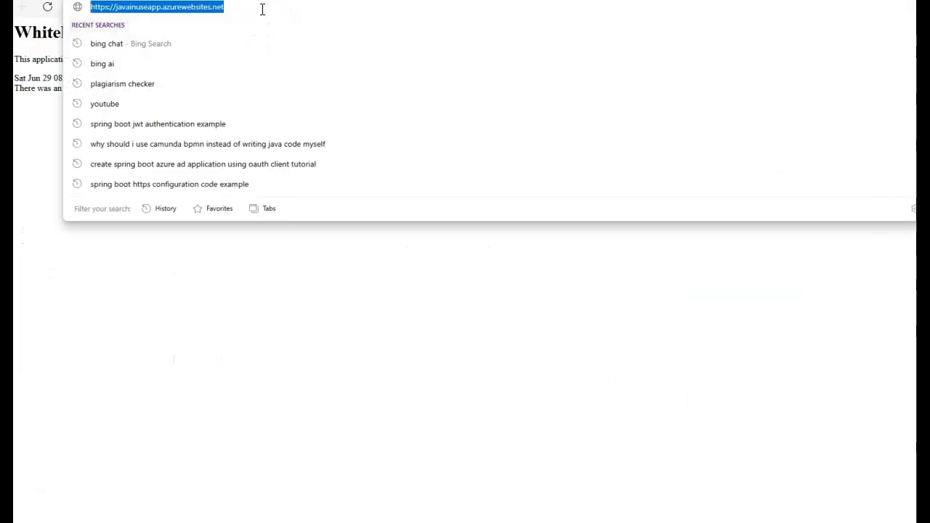
pyautogui.click(263, 9)
pyautogui.write('/t')
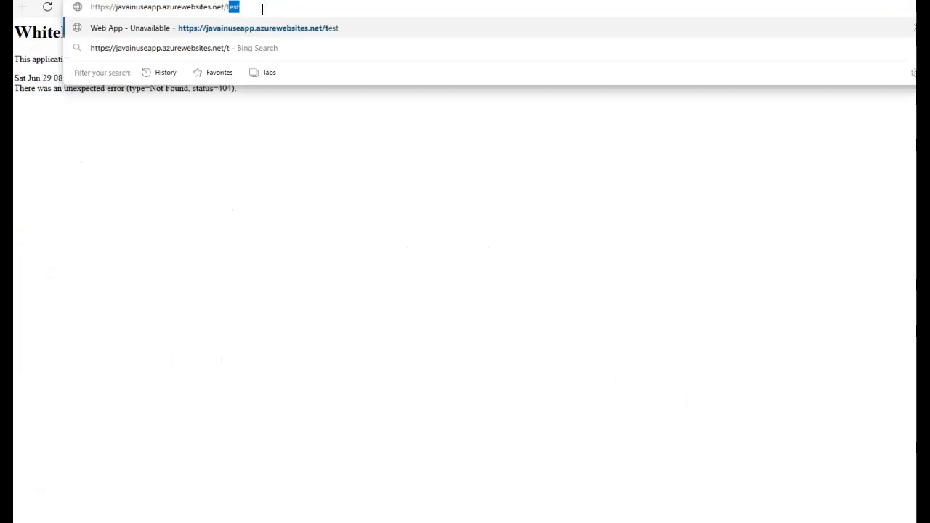
pyautogui.press('Return')
pyautogui.click(20, 30)
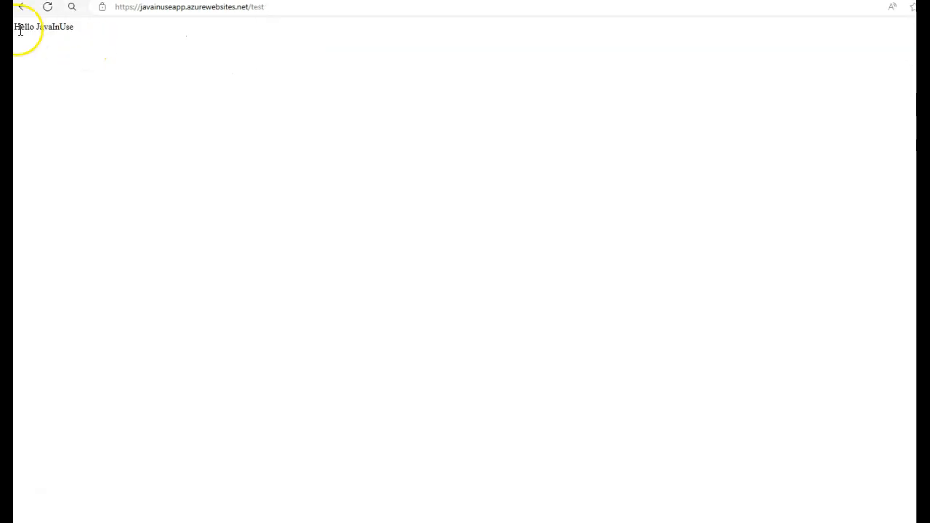
pyautogui.click(313, 279)
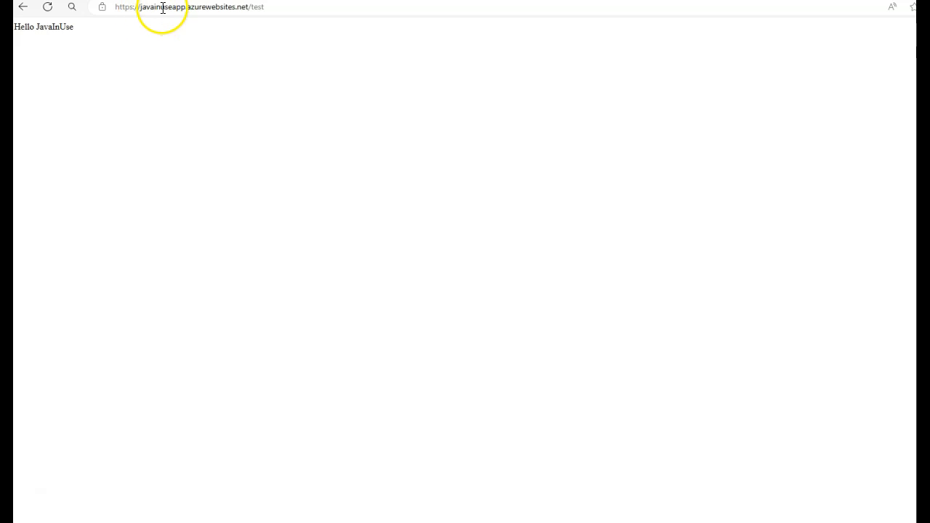
pyautogui.click(156, 7)
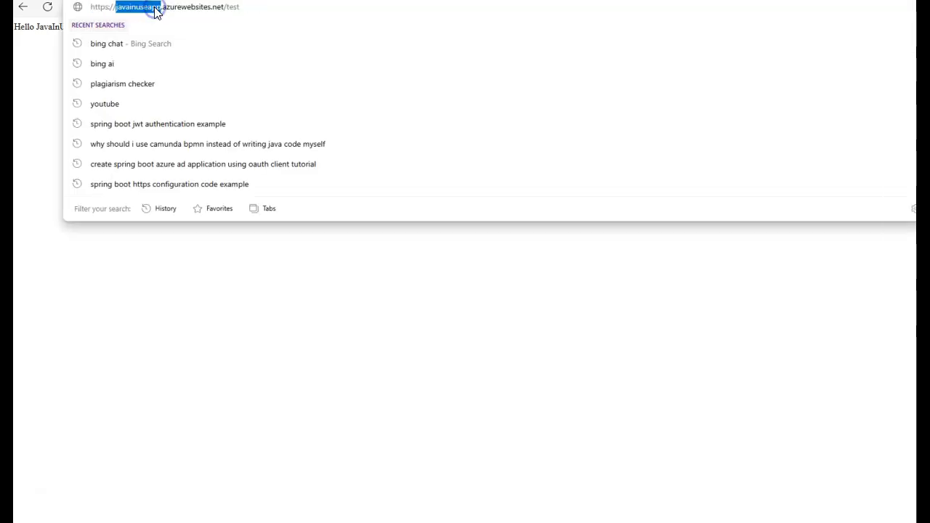
pyautogui.click(232, 375)
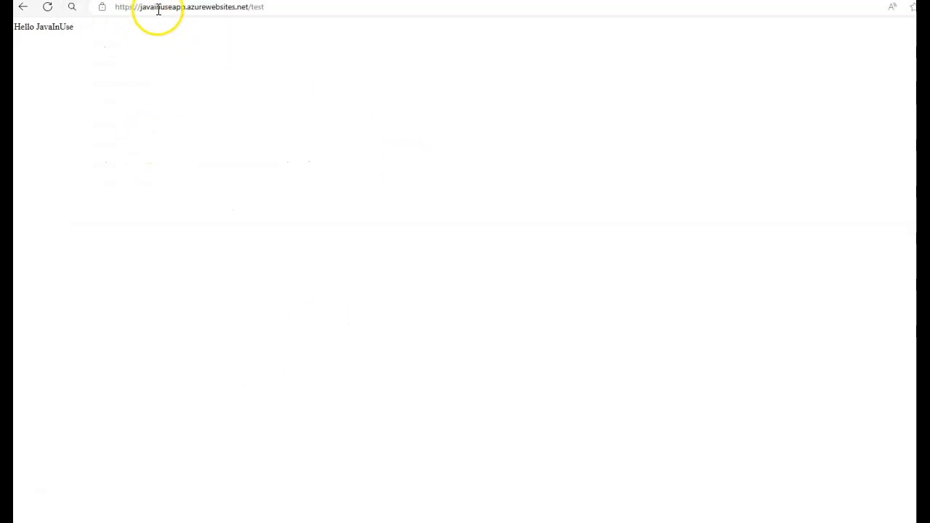
pyautogui.moveTo(118, 7); pyautogui.dragTo(145, 6)
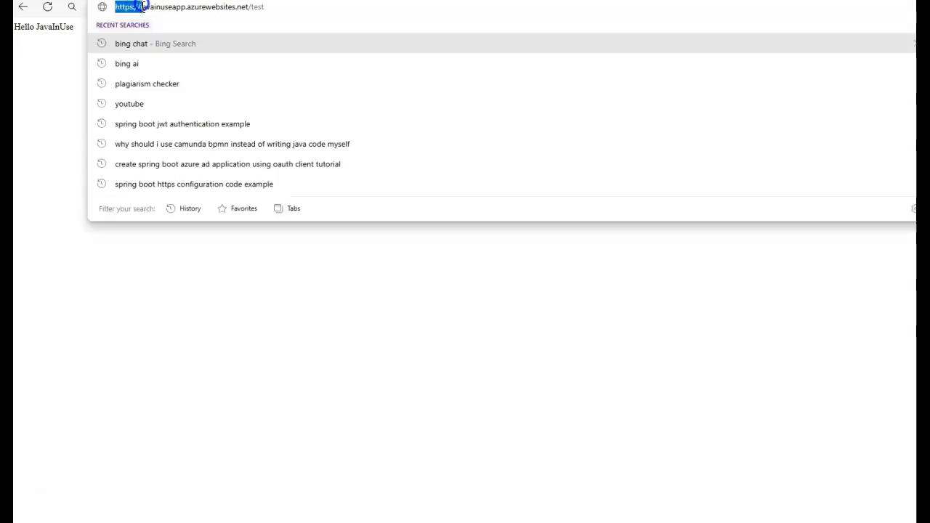
pyautogui.click(237, 266)
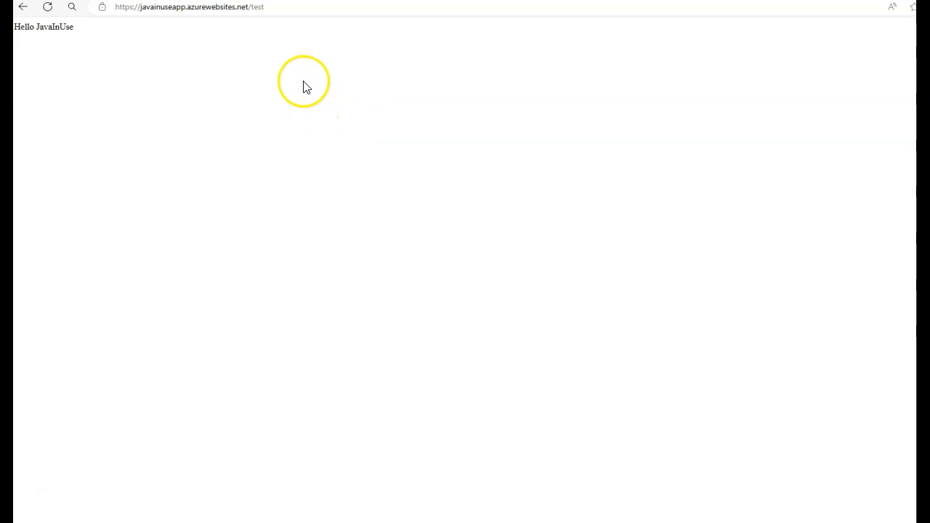
# Step: Switch back to the tutorial page and read its workflow diagram and the implementation notes on the Azure API service tiers
pyautogui.hotkey('alt', 'Tab')
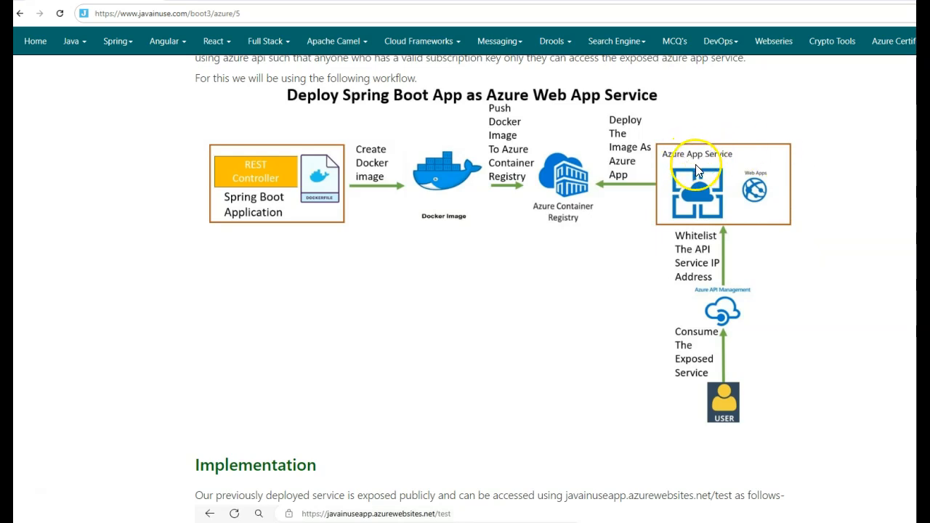
pyautogui.scroll(1, 426, 318)
pyautogui.scroll(-6, 417, 322)
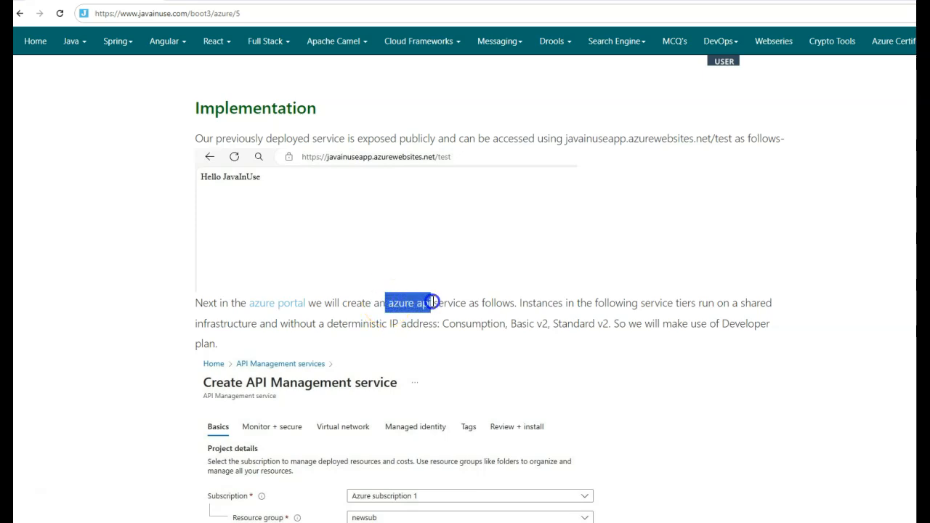
pyautogui.scroll(5, 596, 338)
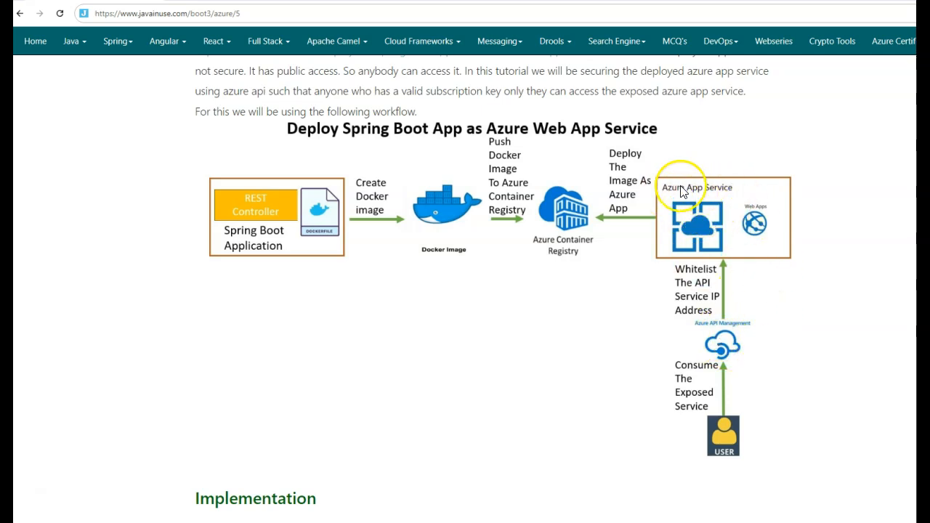
pyautogui.scroll(-5, 596, 377)
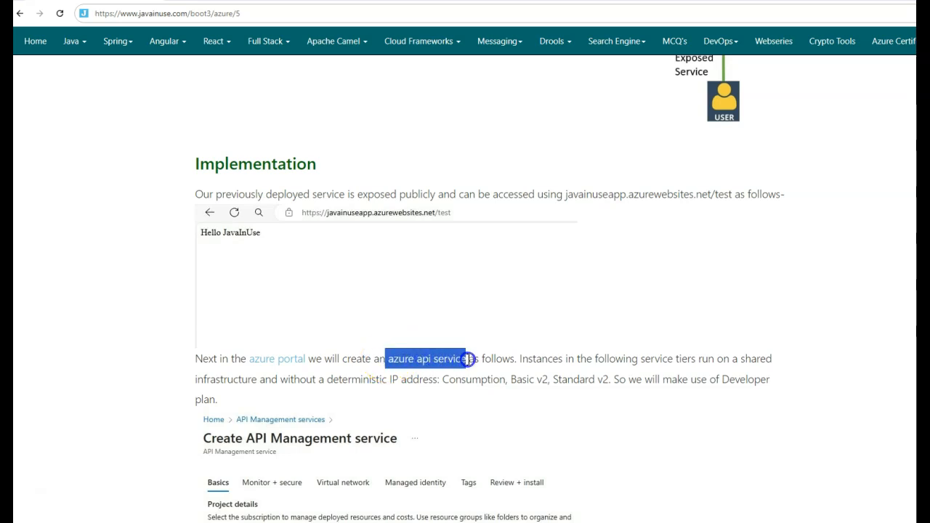
pyautogui.moveTo(725, 380); pyautogui.dragTo(732, 396)
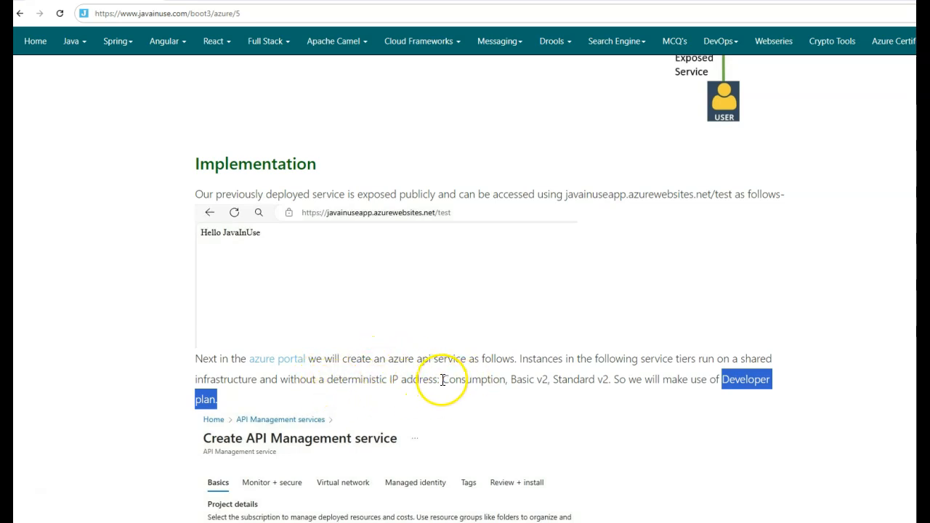
pyautogui.moveTo(443, 379); pyautogui.dragTo(474, 379)
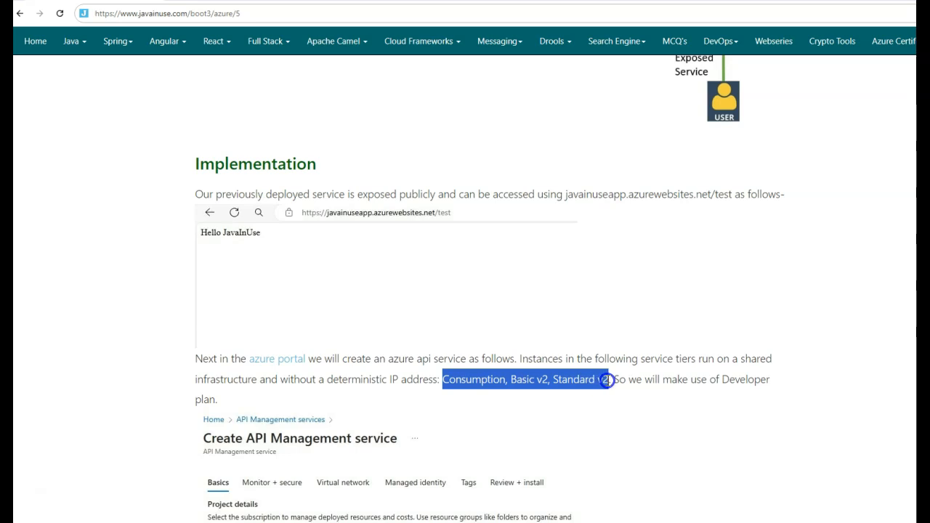
pyautogui.moveTo(613, 381); pyautogui.dragTo(614, 381)
# Step: Open the Azure portal from the tutorial's link and start creating a new API Management service
pyautogui.rightClick(273, 363)
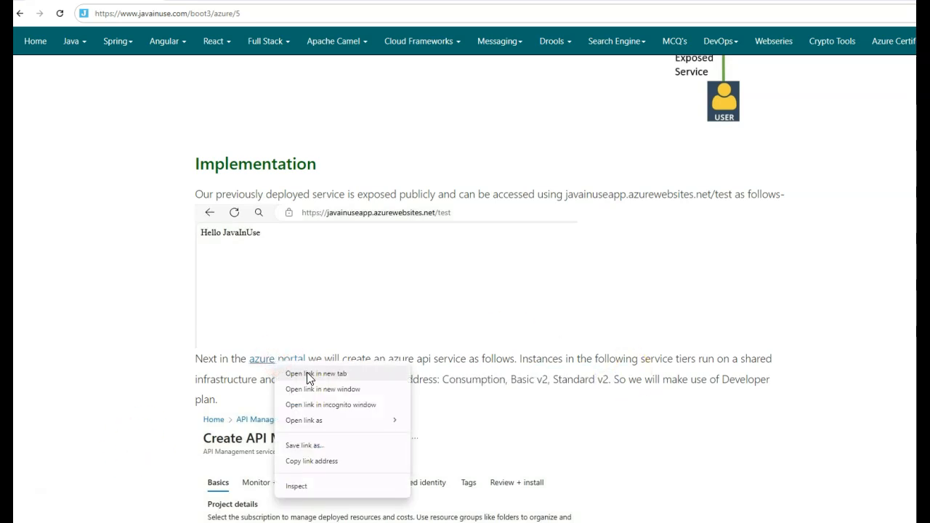
pyautogui.click(311, 374)
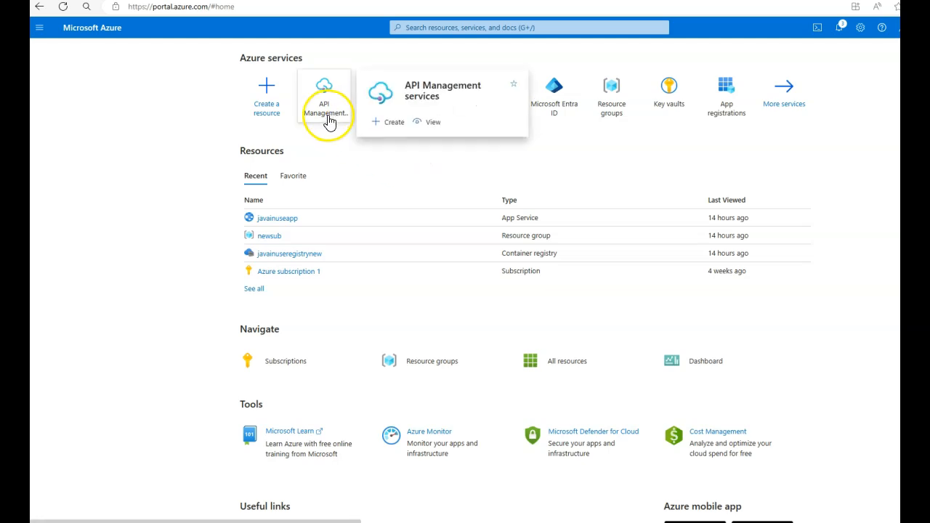
pyautogui.click(329, 121)
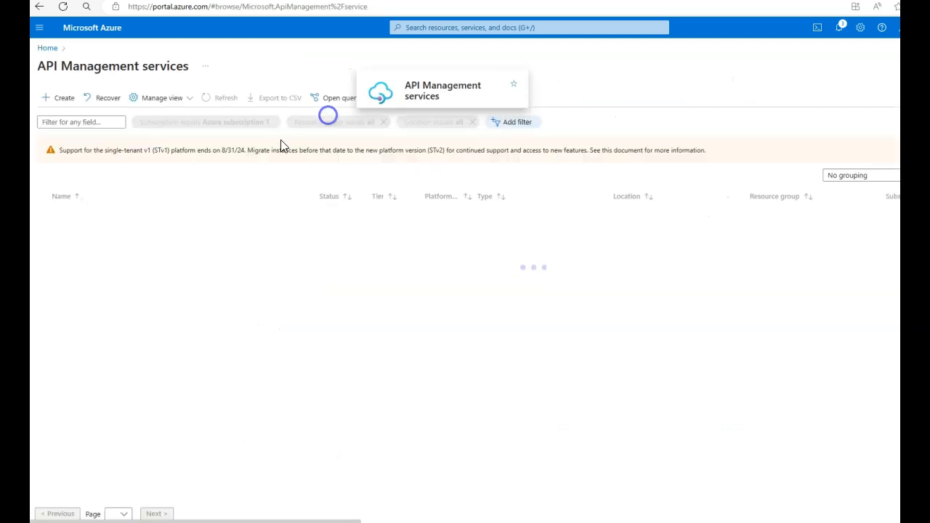
pyautogui.click(57, 99)
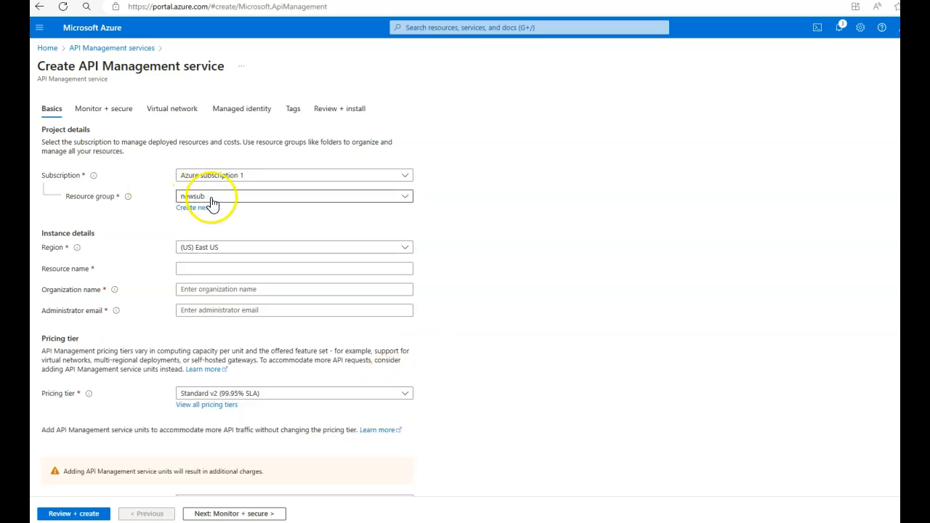
# Step: Choose resource group newsub, name the resource javainuseapi, set the organization to javainuse and fill in the administrator email
pyautogui.click(226, 198)
pyautogui.click(200, 232)
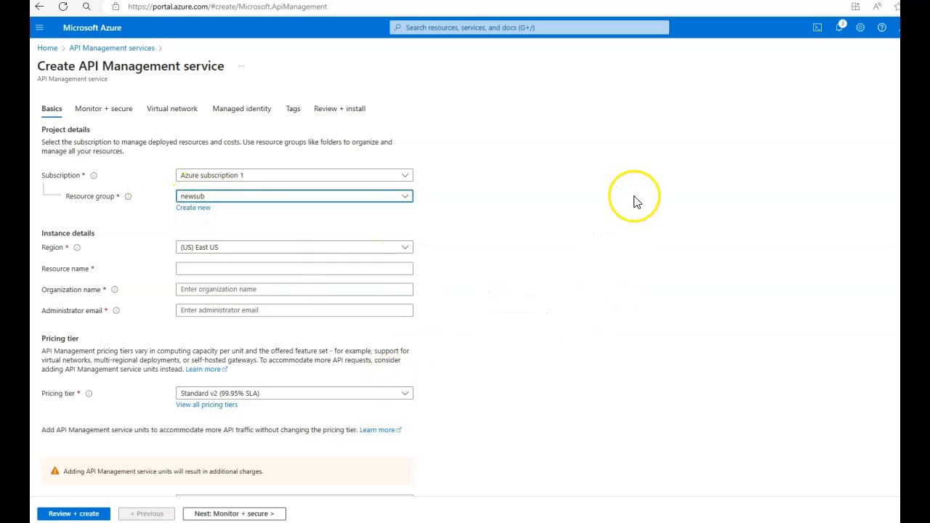
pyautogui.click(382, 268)
pyautogui.write('javainuseapi')
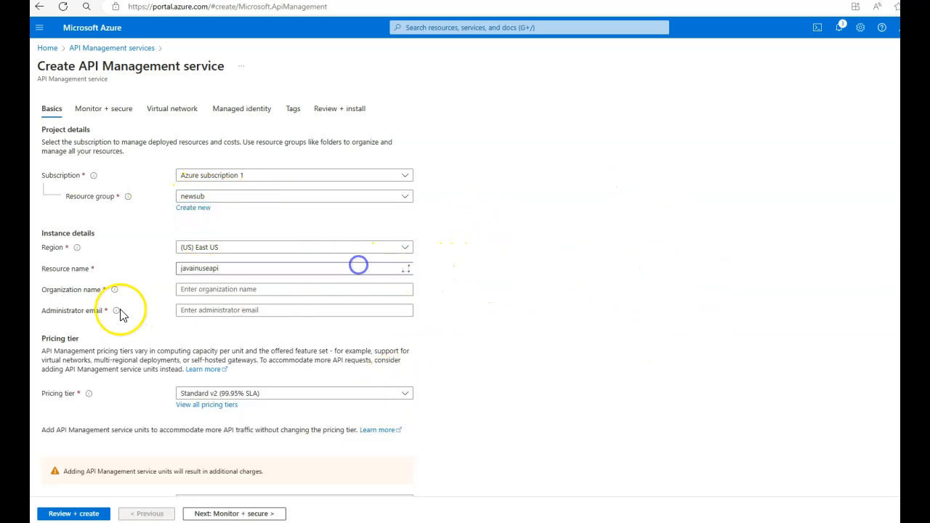
pyautogui.click(339, 293)
pyautogui.click(298, 317)
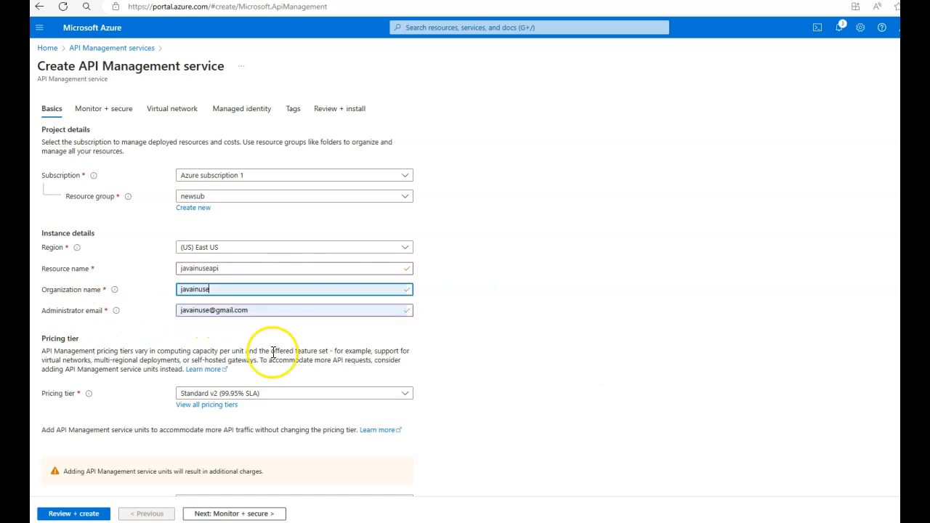
# Step: Choose the Developer (no SLA) pricing tier, and review and create the API Management service
pyautogui.click(375, 394)
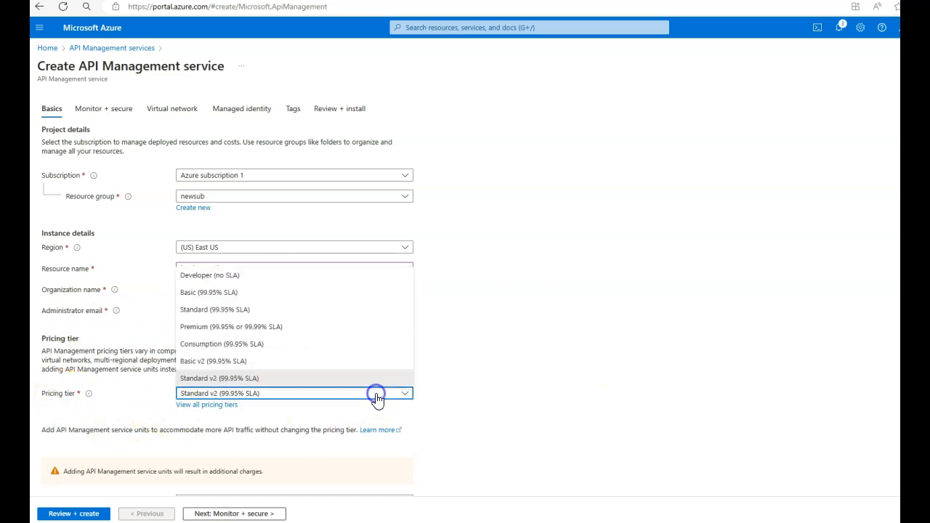
pyautogui.click(222, 276)
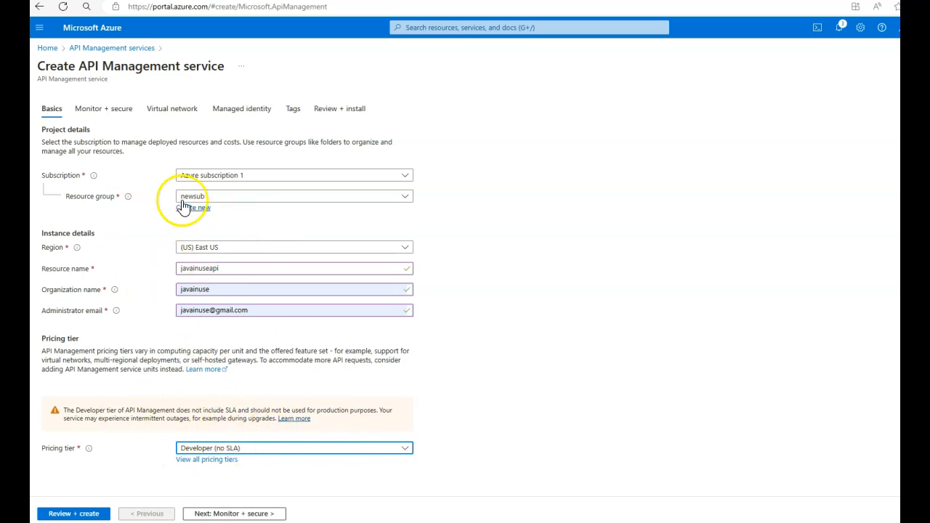
pyautogui.click(76, 513)
pyautogui.click(56, 513)
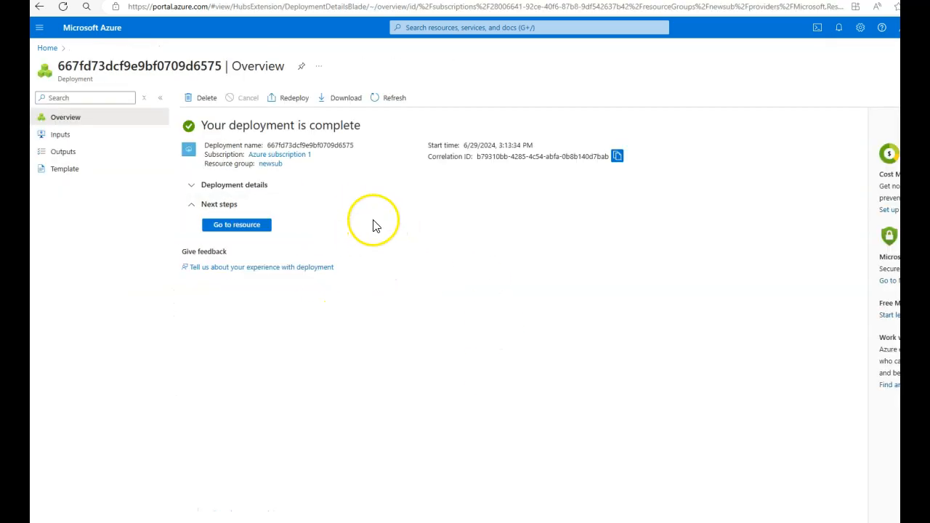
# Step: Go to the deployed API Management resource and examine its public virtual IP address
pyautogui.click(228, 226)
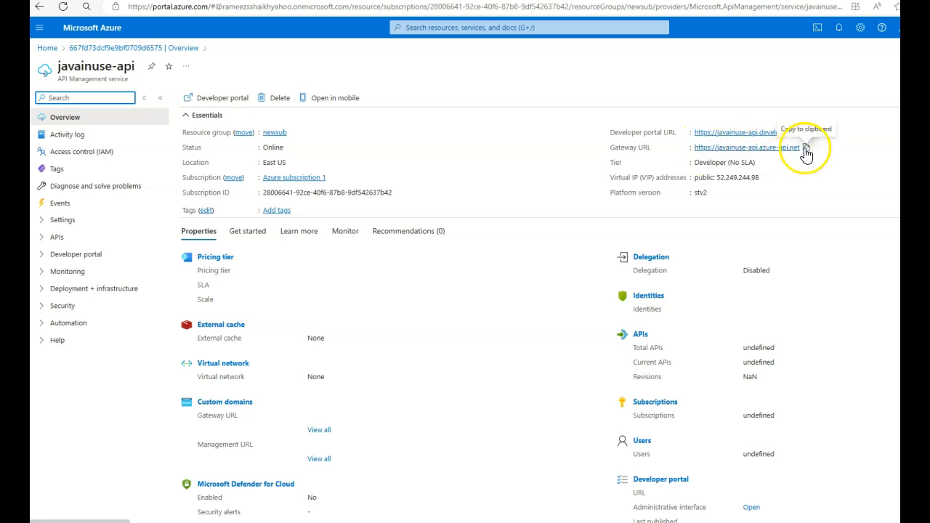
pyautogui.moveTo(709, 178); pyautogui.dragTo(758, 179)
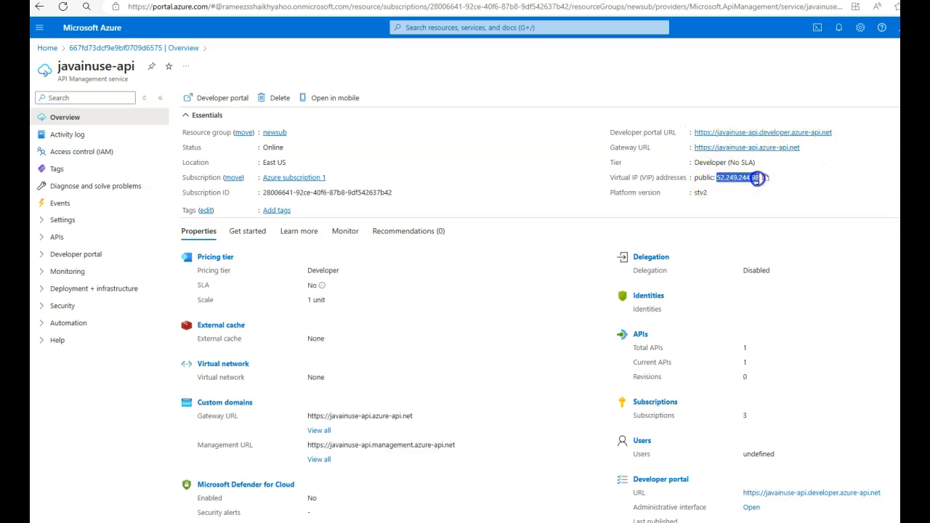
pyautogui.click(857, 273)
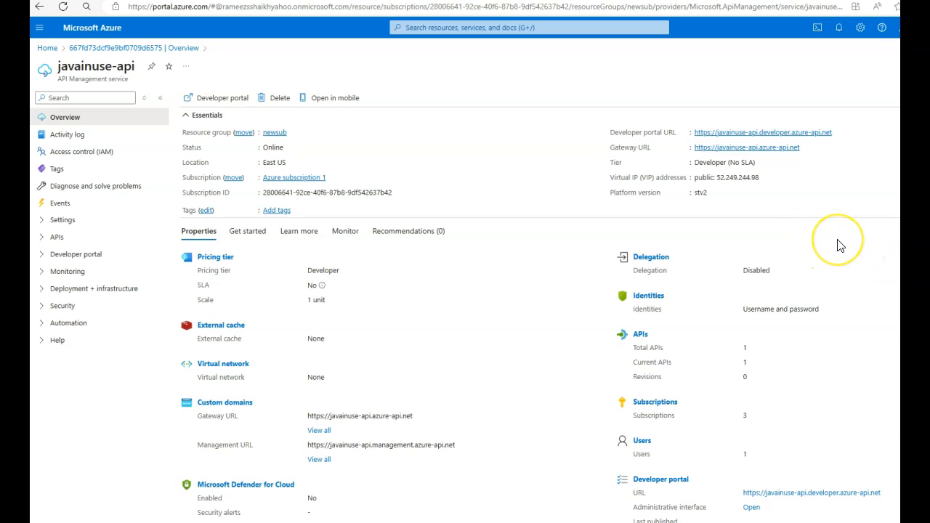
pyautogui.moveTo(716, 178); pyautogui.dragTo(760, 177)
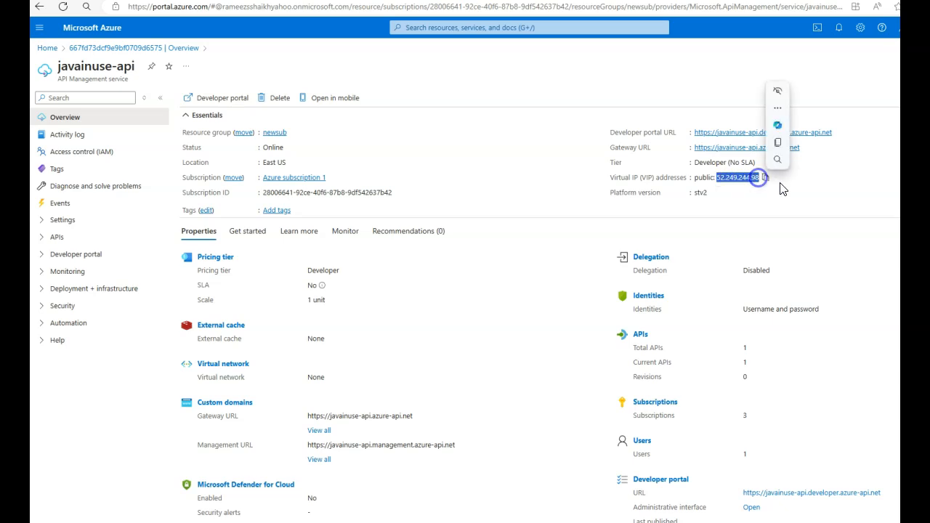
pyautogui.click(717, 178)
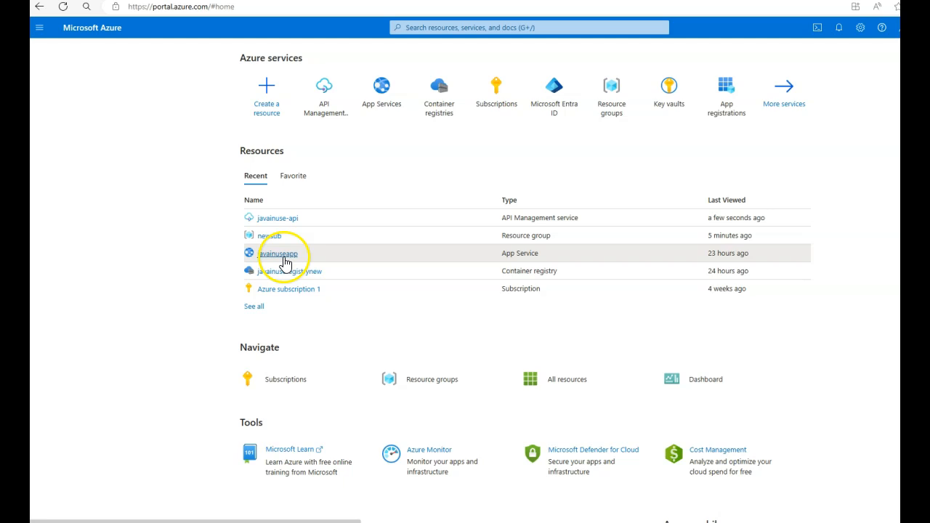
# Step: Open the javainuseapp App Service's networking access restrictions and enable public access only from select virtual networks and IP addresses
pyautogui.click(283, 254)
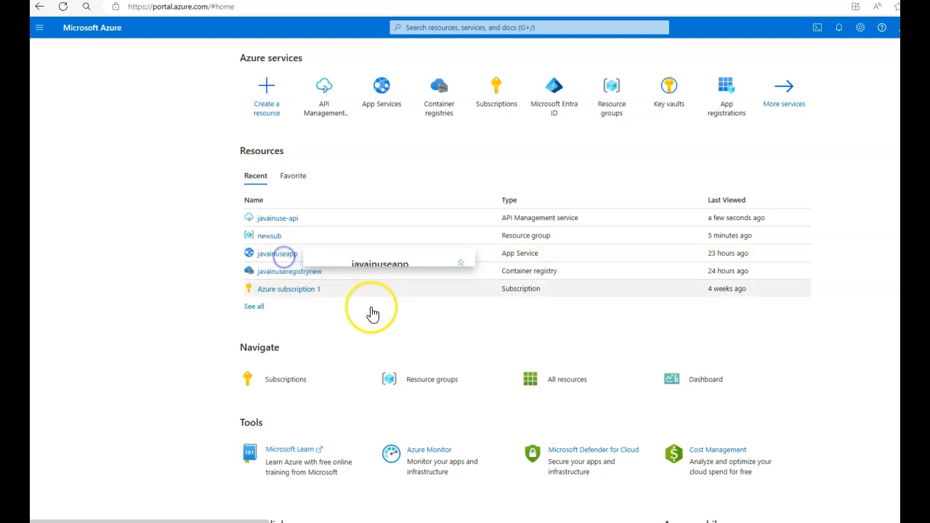
pyautogui.click(43, 306)
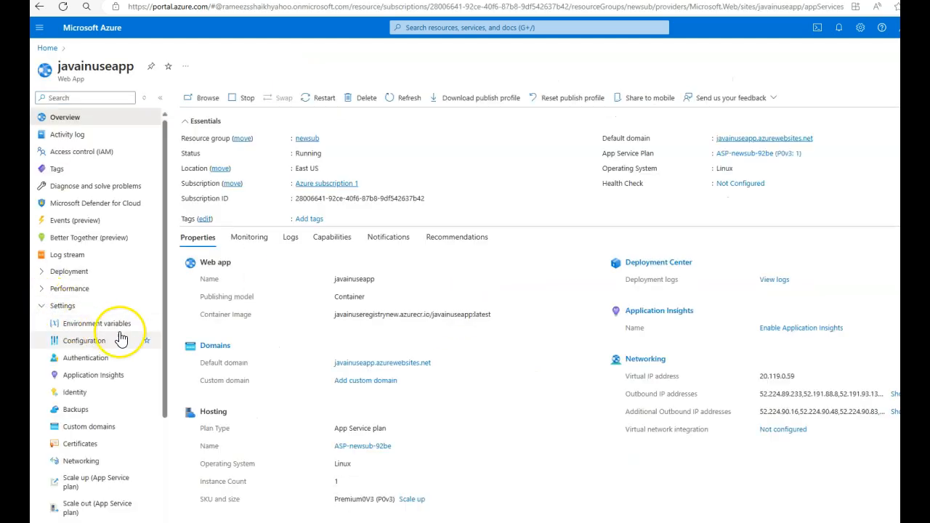
pyautogui.click(74, 465)
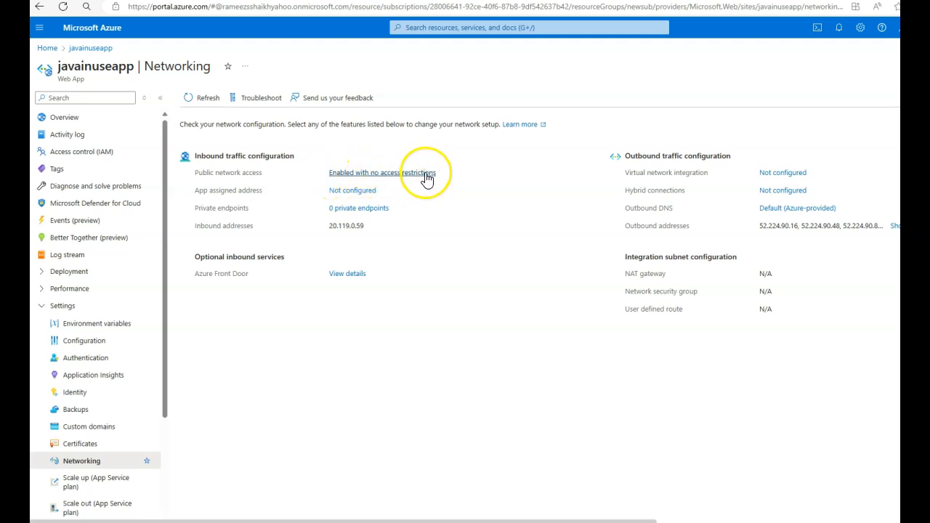
pyautogui.click(399, 179)
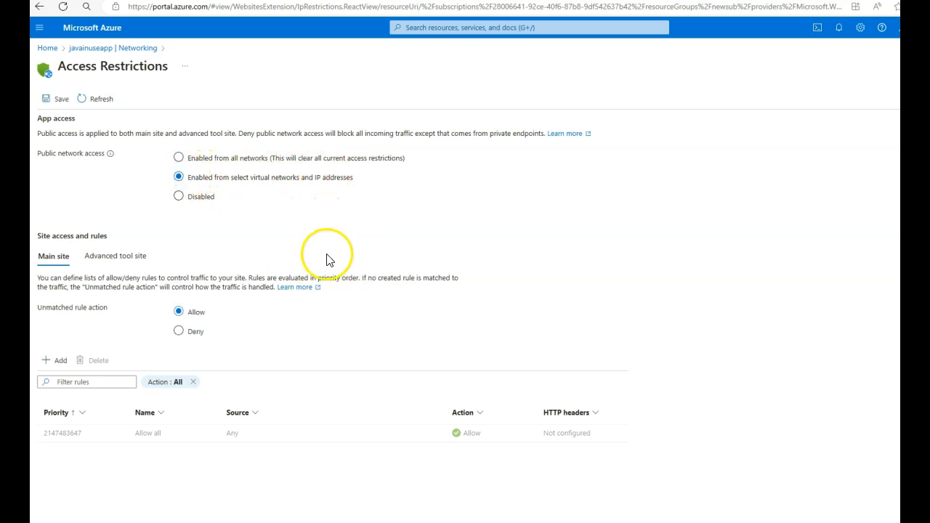
pyautogui.click(99, 415)
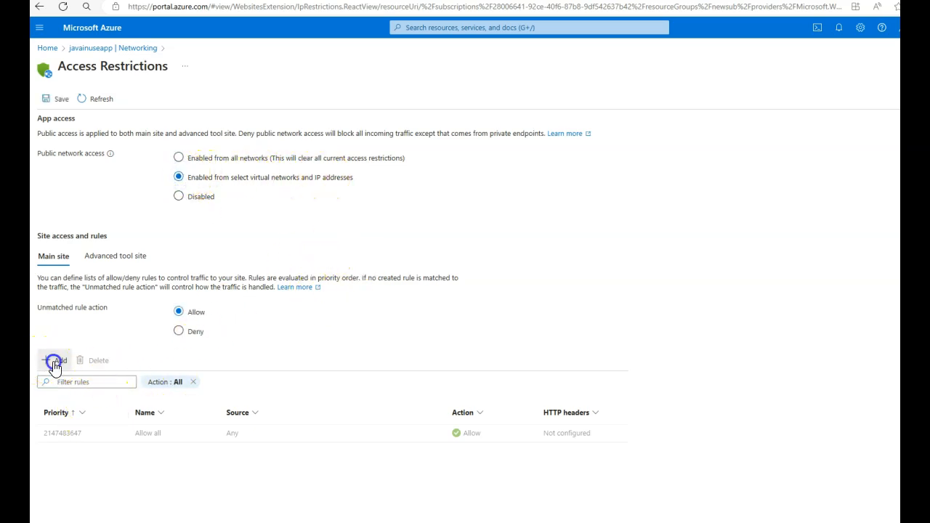
# Step: Add a described main-site allow rule with priority 1 for the IPv4 address 52.249.244.98/32
pyautogui.click(55, 361)
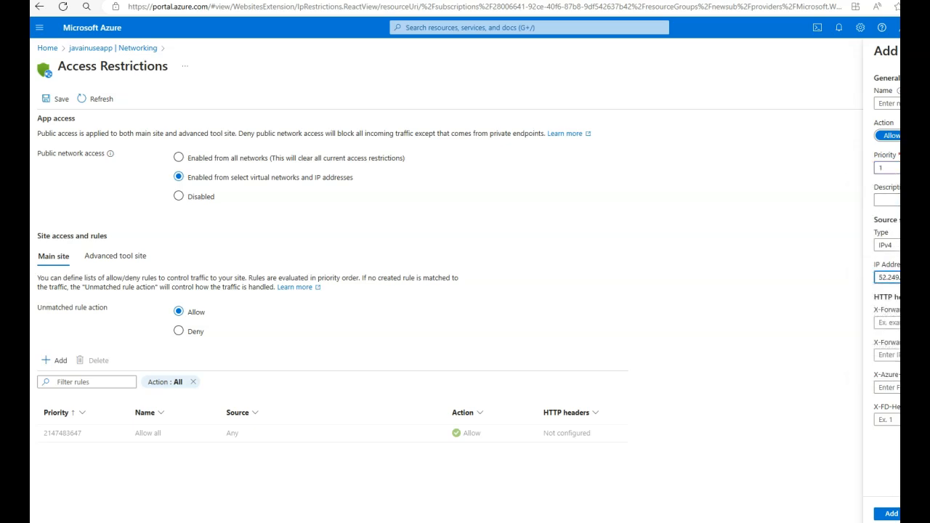
pyautogui.click(886, 200)
pyautogui.click(880, 235)
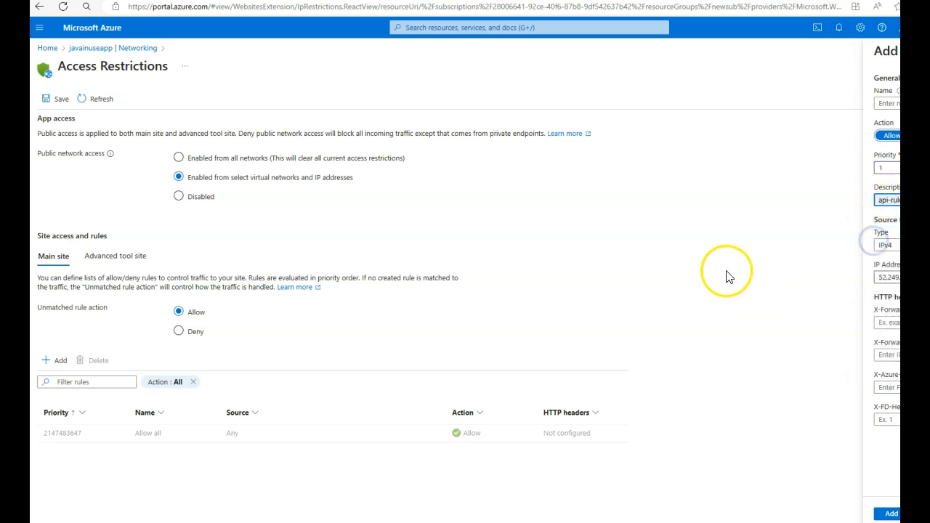
pyautogui.click(891, 513)
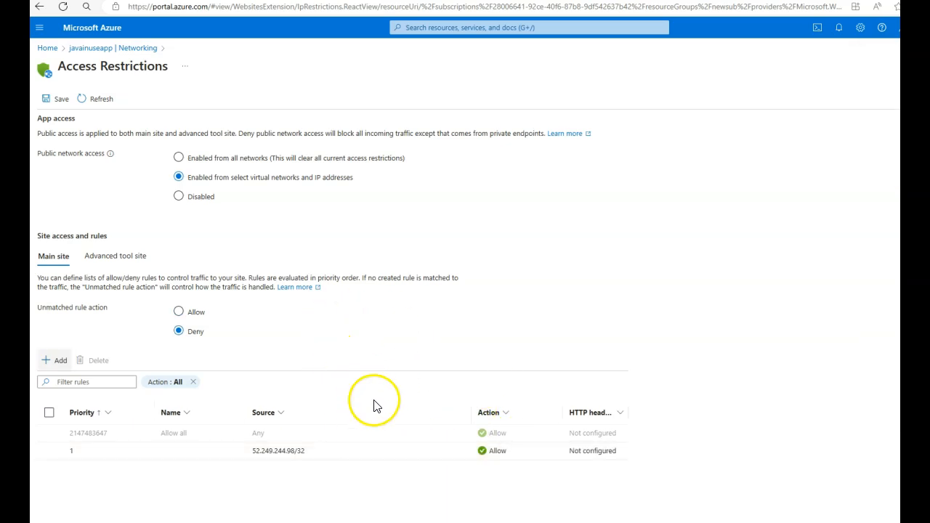
# Step: Save the access restrictions with the unmatched rule action Deny, and continue with the access update
pyautogui.click(263, 454)
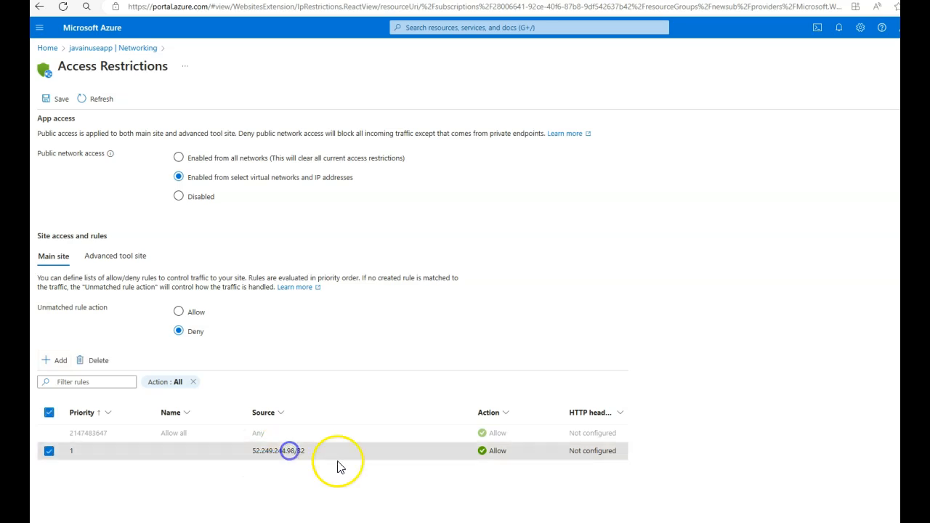
pyautogui.click(57, 100)
pyautogui.click(73, 178)
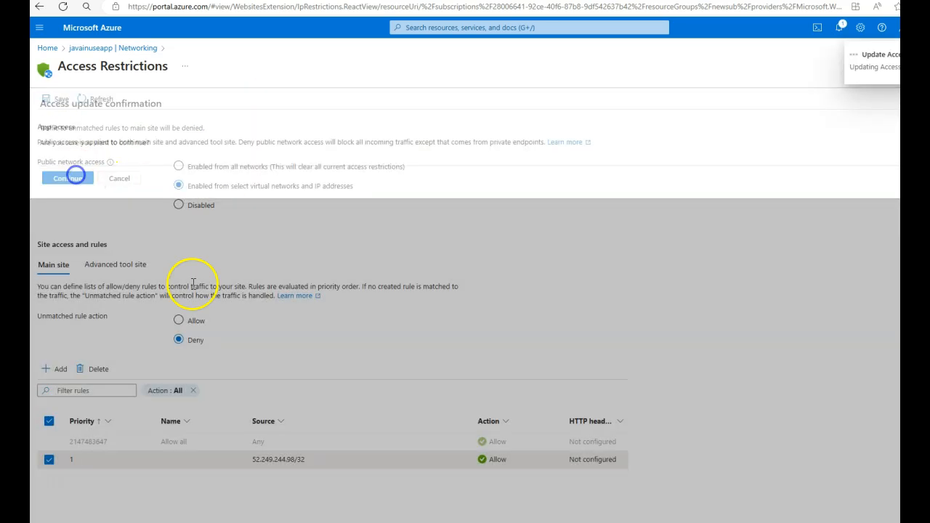
# Step: Copy the default domain from the javainuseapp overview and request it with the path /test in a new browser tab
pyautogui.click(93, 47)
pyautogui.click(64, 117)
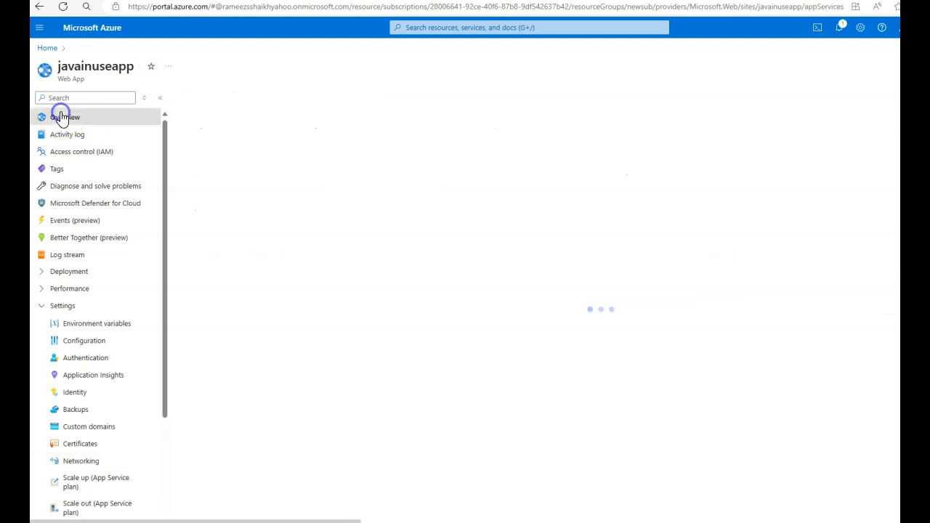
pyautogui.click(816, 139)
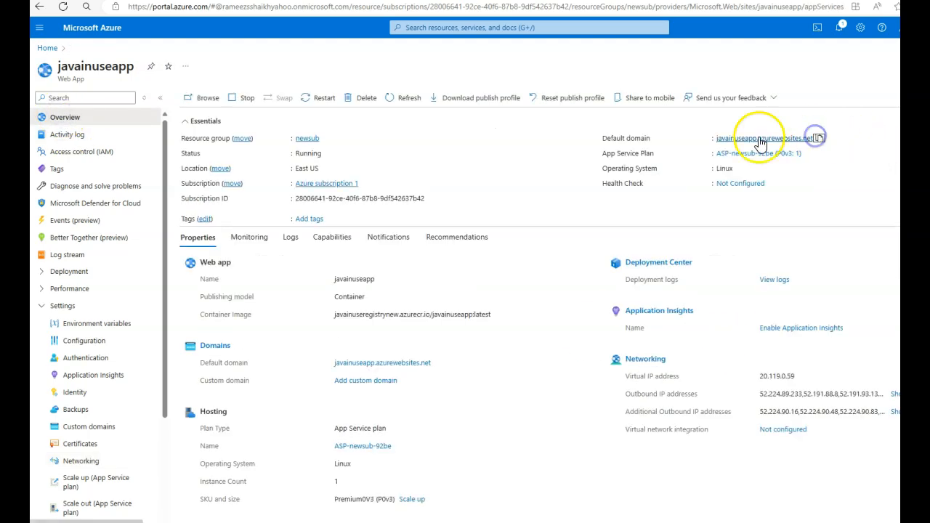
pyautogui.rightClick(759, 139)
pyautogui.click(794, 147)
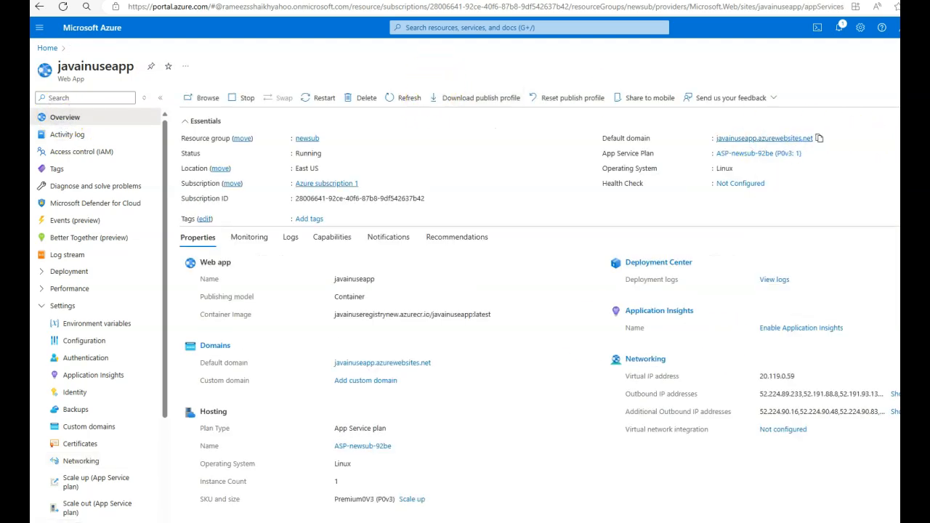
pyautogui.click(312, 0)
pyautogui.click(273, 6)
pyautogui.write('/t')
pyautogui.press('Return')
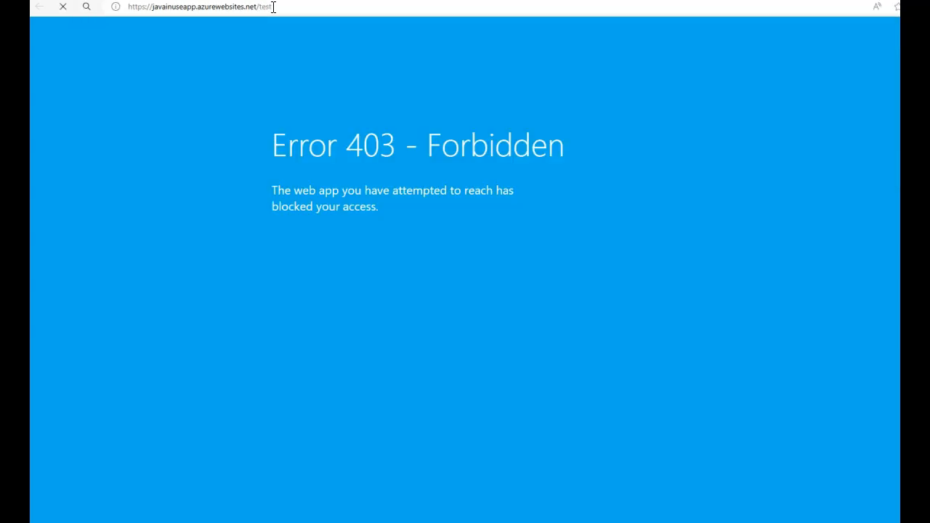
pyautogui.moveTo(264, 149); pyautogui.dragTo(566, 146)
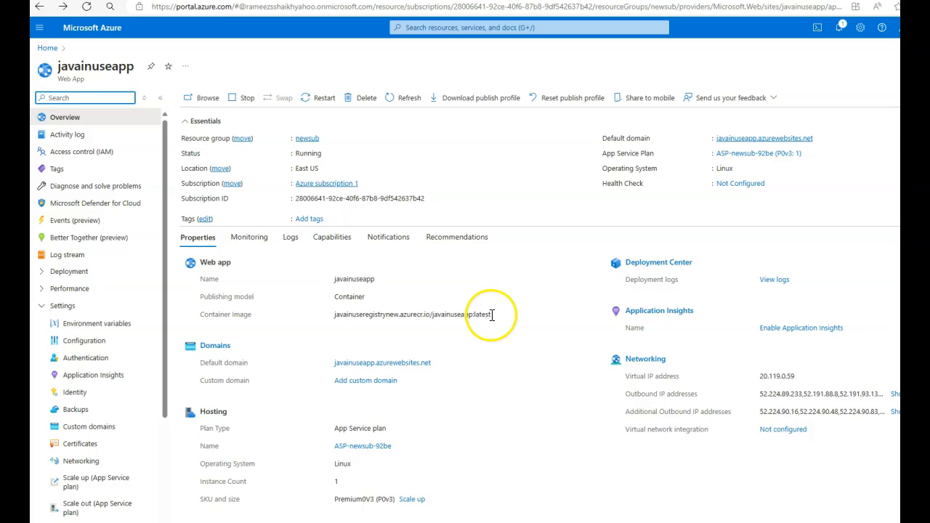
# Step: Return to the Azure home page and open the APIs page of the javainuse-api API Management service
pyautogui.click(46, 49)
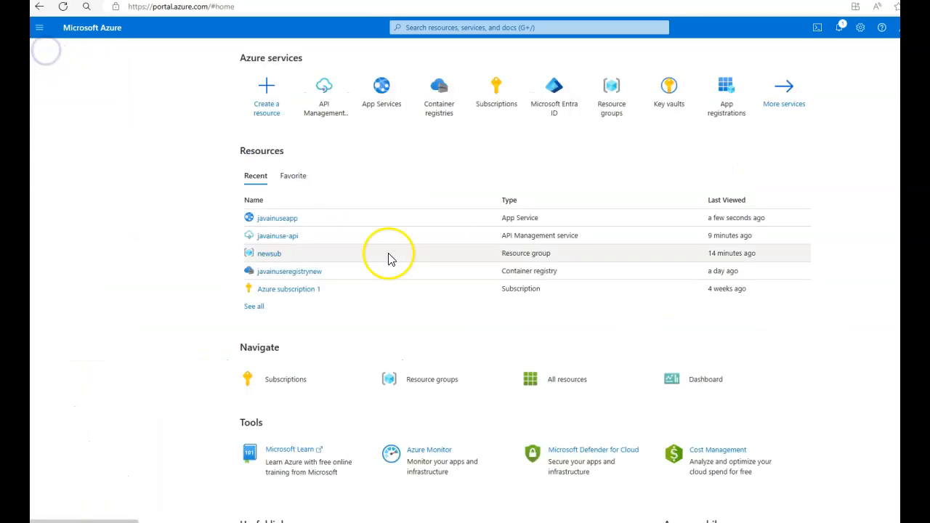
pyautogui.click(277, 237)
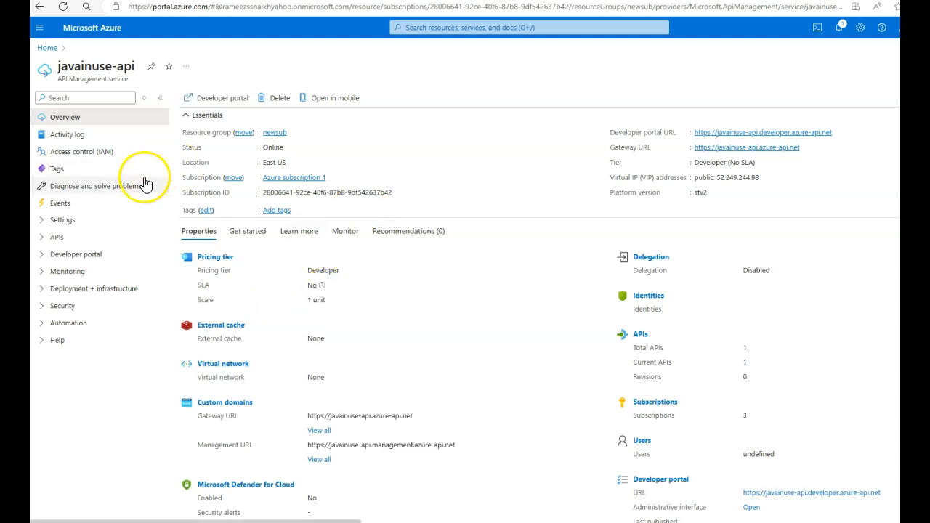
pyautogui.click(42, 237)
pyautogui.click(71, 273)
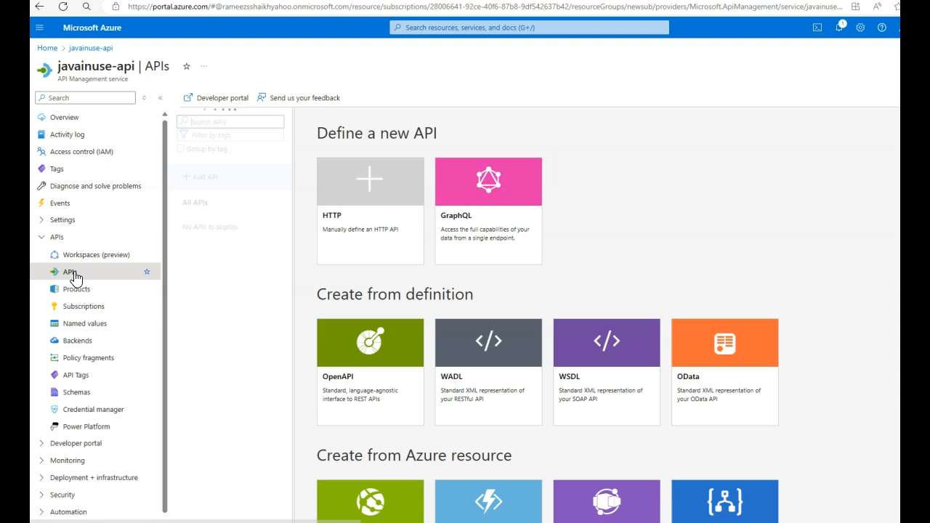
# Step: Create a new API from an App Service, importing javainuseapp
pyautogui.scroll(-1, 536, 332)
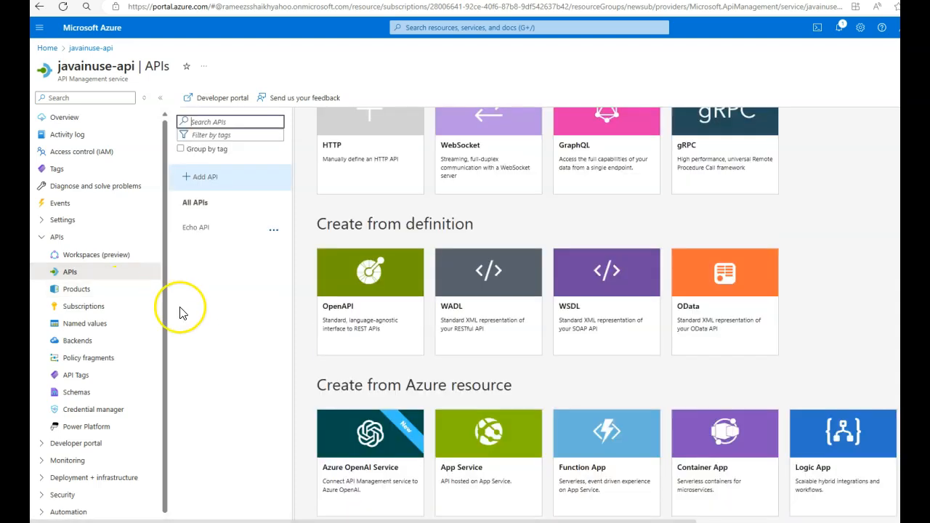
pyautogui.click(479, 475)
pyautogui.click(790, 192)
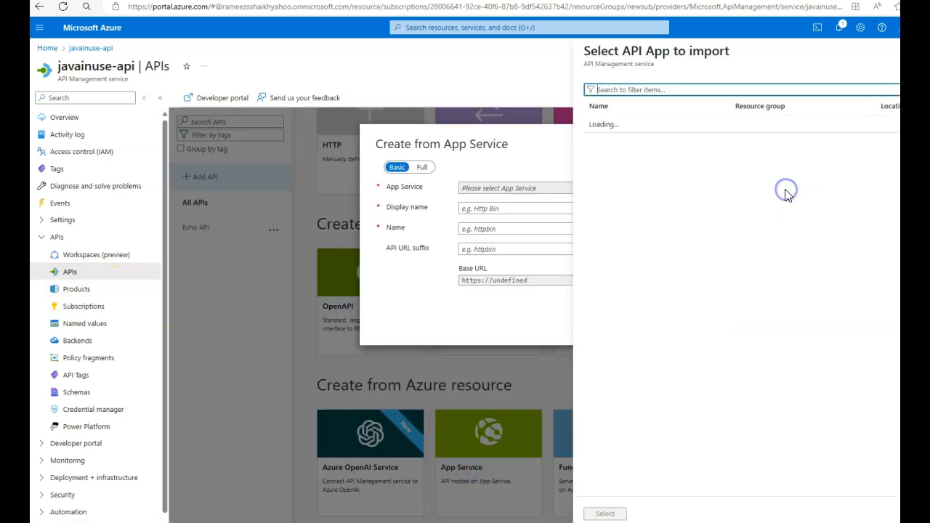
pyautogui.click(609, 125)
pyautogui.click(604, 514)
pyautogui.click(749, 333)
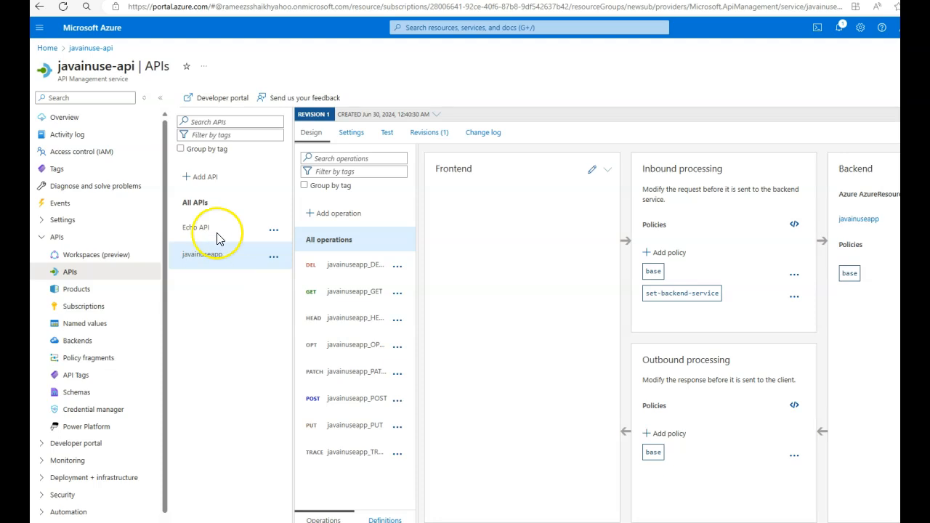
# Step: Save the javainuseapp API's settings with Subscription required enabled and header name Ocp-Apim-Subscription-Key
pyautogui.click(353, 132)
pyautogui.scroll(-5, 602, 349)
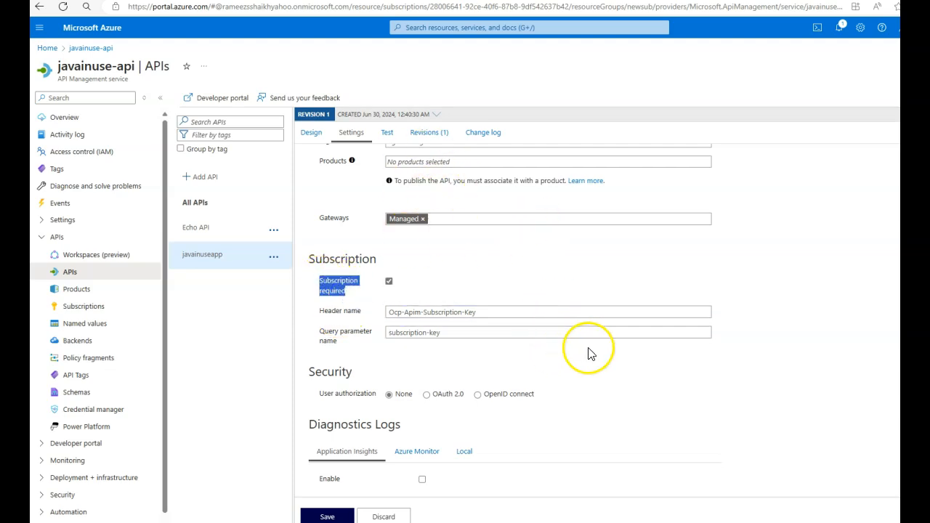
pyautogui.click(328, 517)
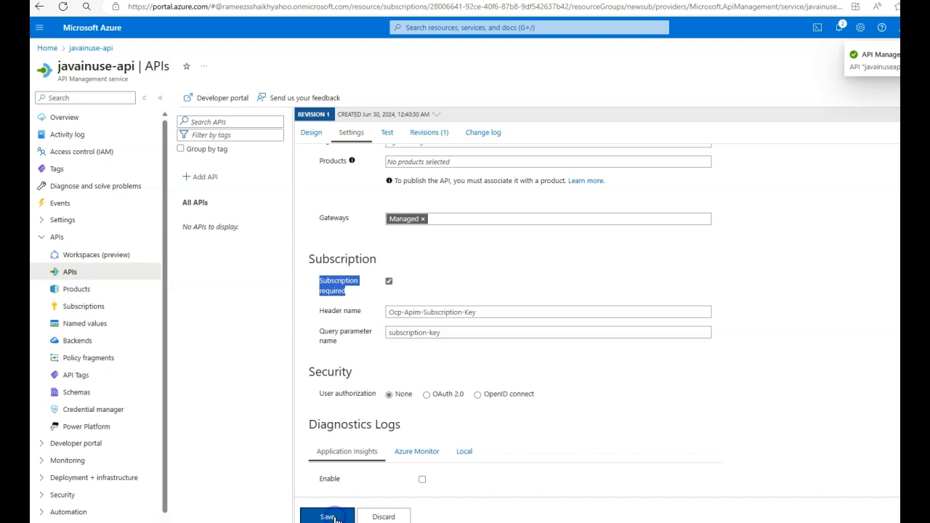
pyautogui.click(63, 118)
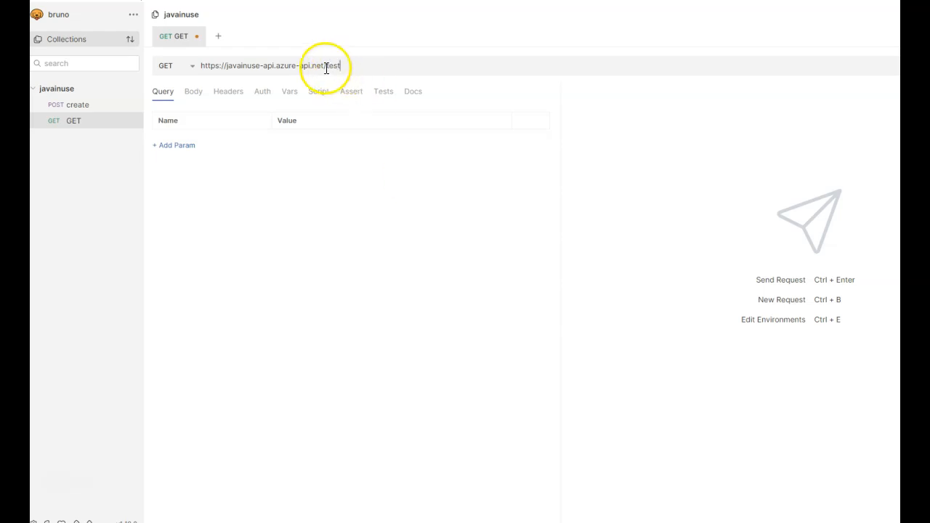
pyautogui.hotkey('ctrl', 'Return')
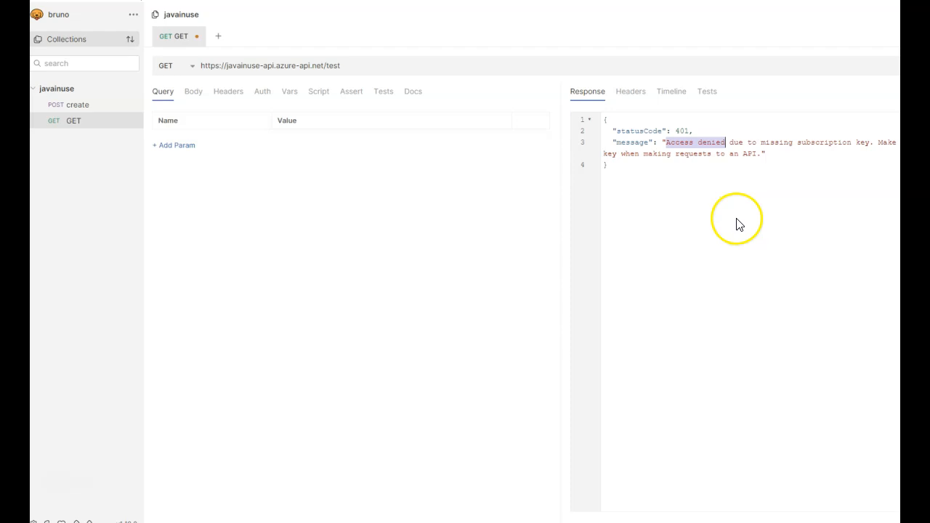
# Step: Switch to the Azure portal, open javainuse-api's subscriptions, then show and copy the built-in all-access subscription's key
pyautogui.click(716, 517)
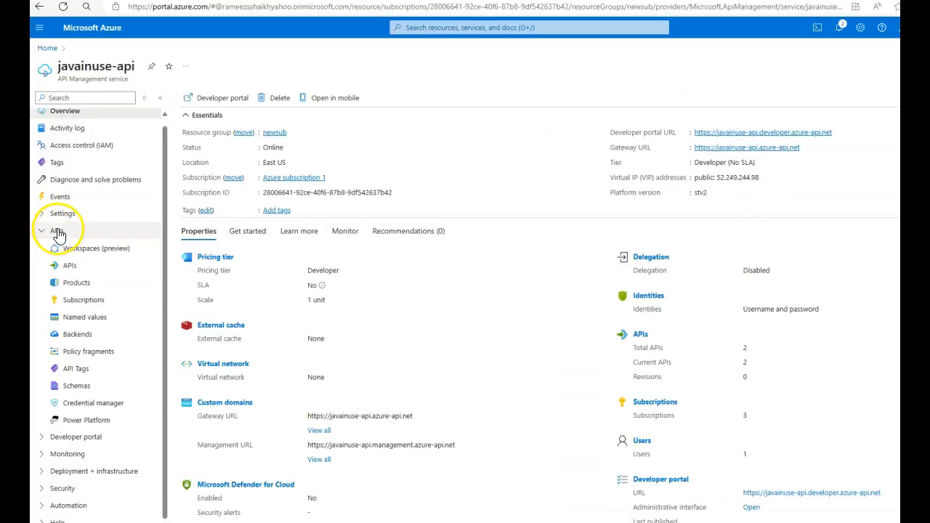
pyautogui.click(86, 300)
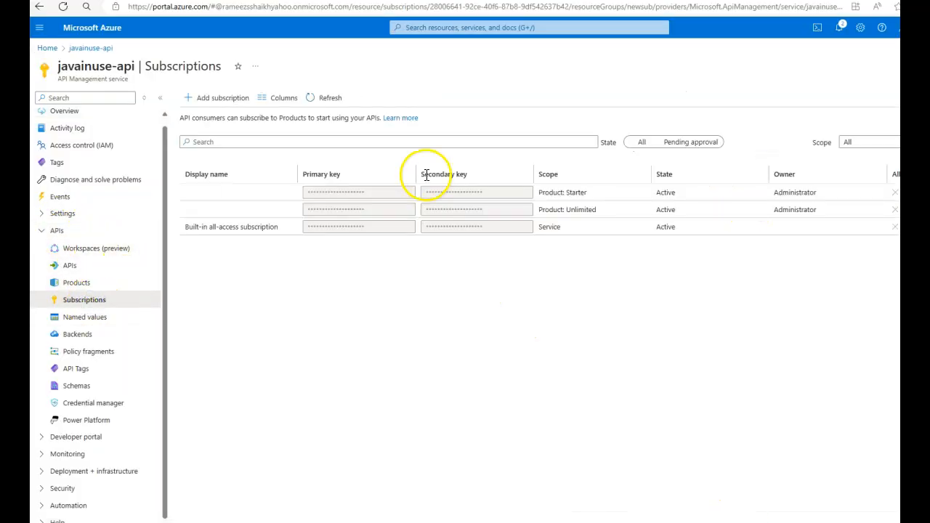
pyautogui.click(929, 227)
pyautogui.click(929, 244)
pyautogui.click(468, 343)
pyautogui.click(529, 228)
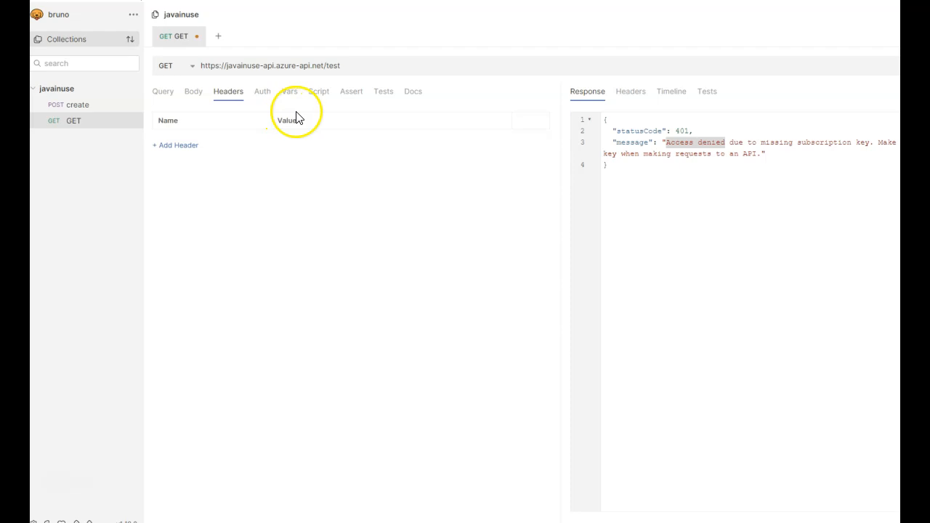
# Step: Add a header named Ocp-Apim-Subscription-Key to the Bruno GET request and paste the copied subscription key as its value
pyautogui.click(186, 146)
pyautogui.click(310, 142)
pyautogui.hotkey('ctrl', 'v')
pyautogui.click(207, 141)
pyautogui.write('Ocp-Apim-Subscription-Key')
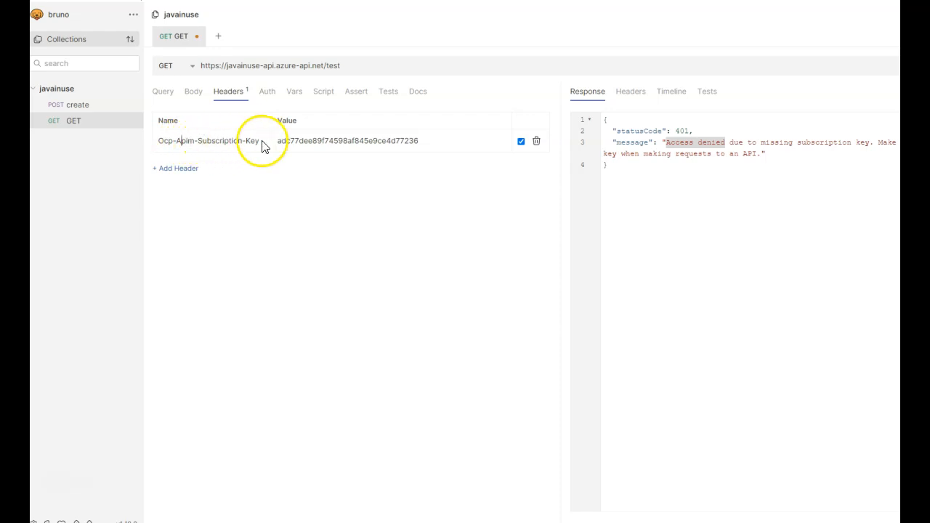
# Step: Send the GET request with the subscription key header and switch back to the tutorial page in the browser
pyautogui.click(900, 66)
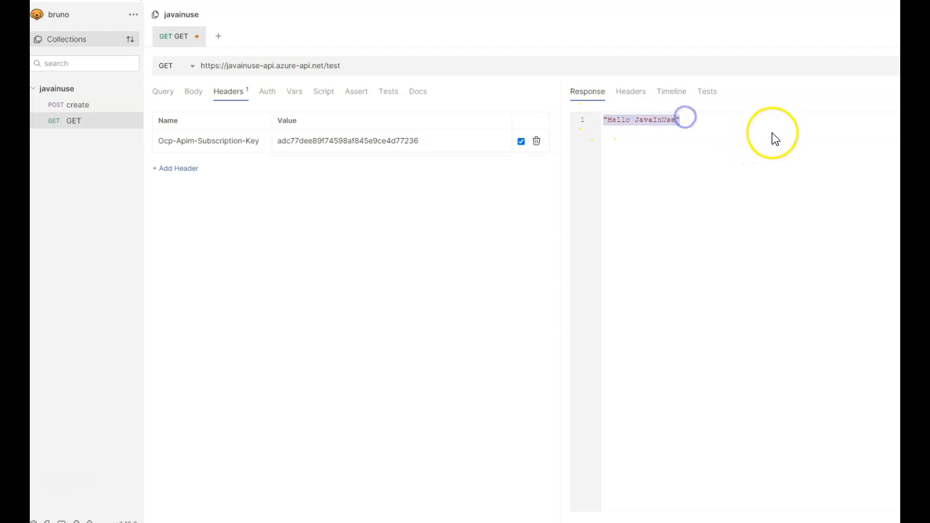
pyautogui.hotkey('alt', 'Tab')
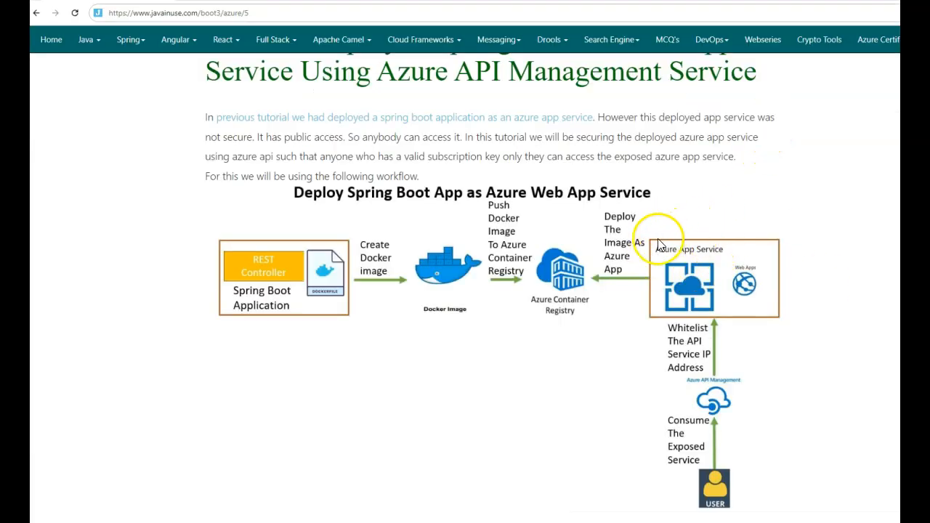